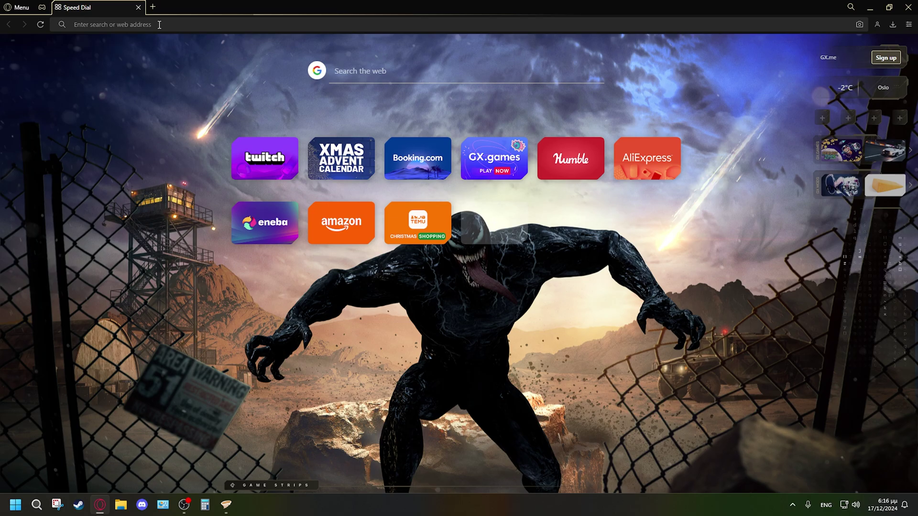
- Search the web for 'Nexus mods stalke' and open the S.T.A.L.K.E.R. 2 mods page on Nexus Mods
text(Nexus mods st)
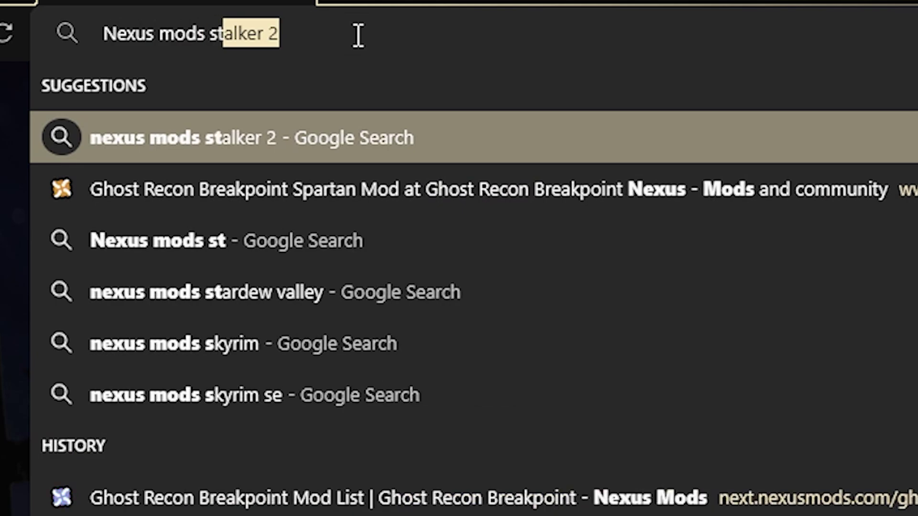
text(alker 2)
key(Return)
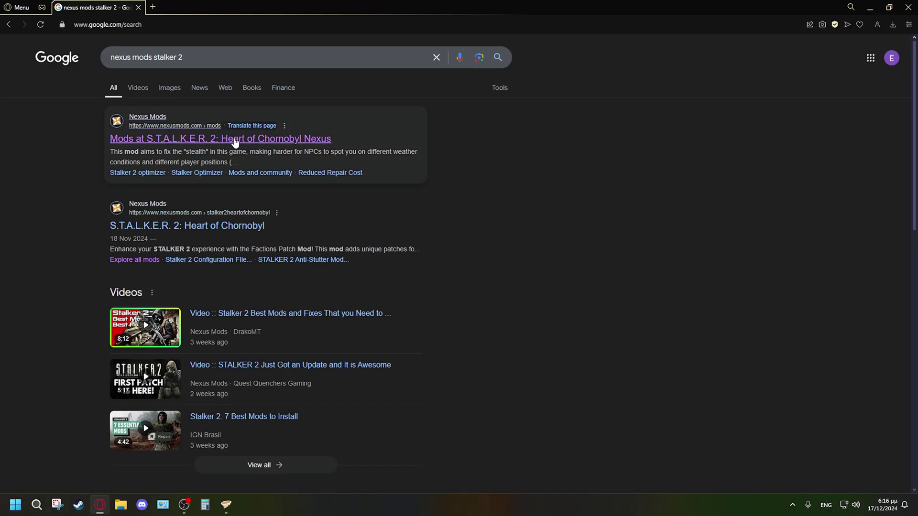
click(206, 138)
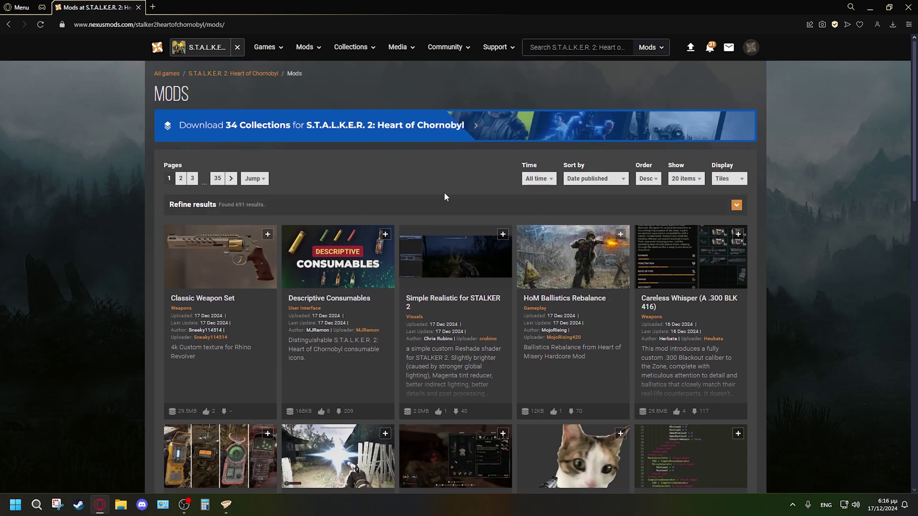
scroll(444, 194, down, 5)
scroll(419, 215, up, 5)
- List all 33 S.T.A.L.K.E.R. 2 collections from the Collections menu, sorted by most downloaded
click(372, 50)
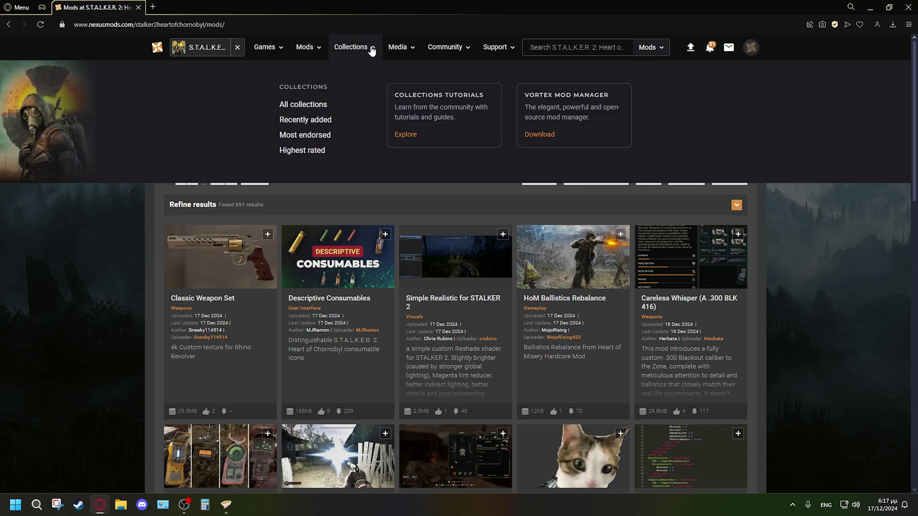
click(318, 107)
scroll(596, 316, down, 2)
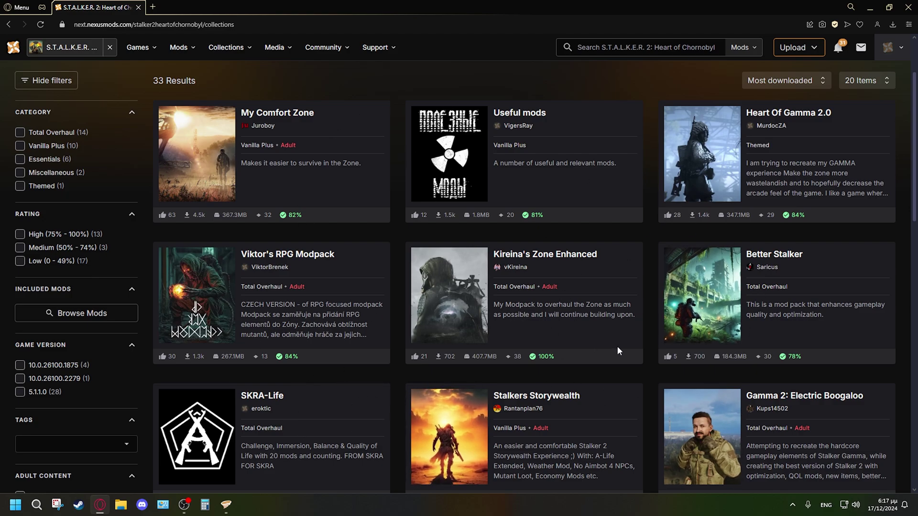
- Open the Better Stalker collection page and read through its header and description
click(774, 255)
scroll(297, 192, up, 2)
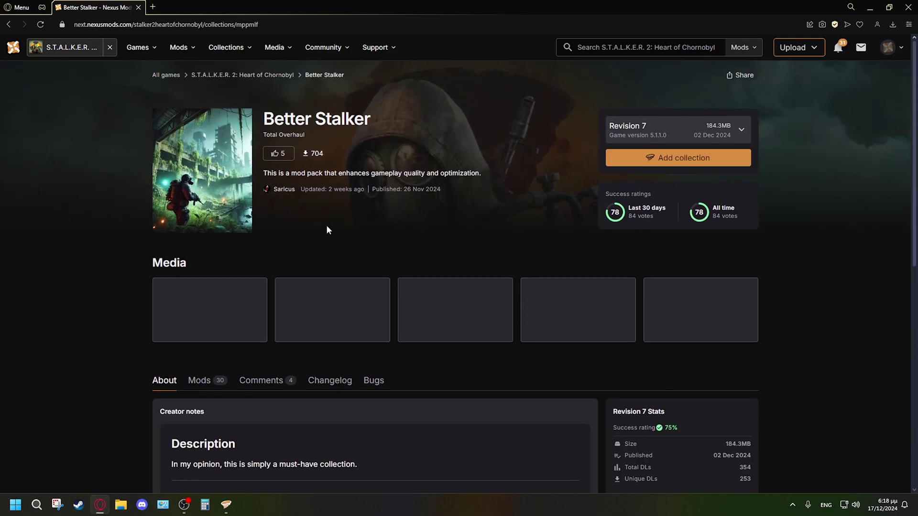
scroll(338, 309, down, 2)
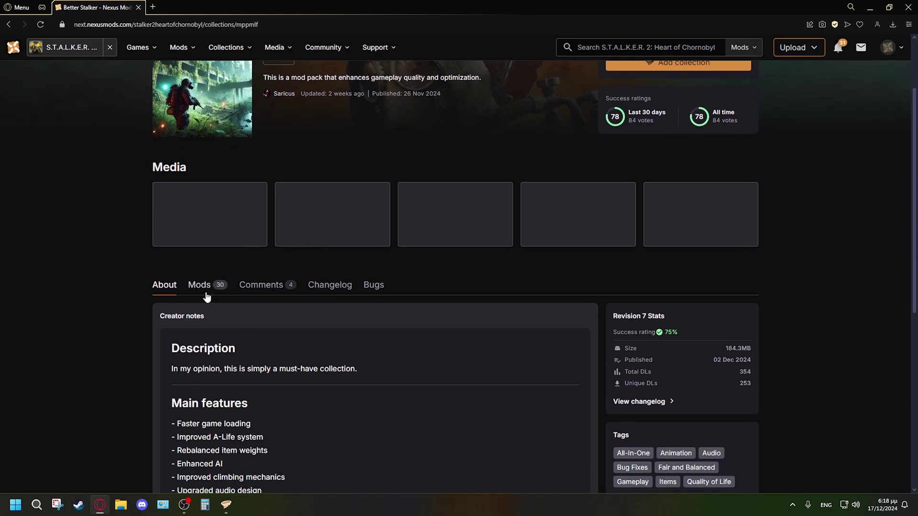
scroll(206, 296, up, 2)
triple_click(363, 224)
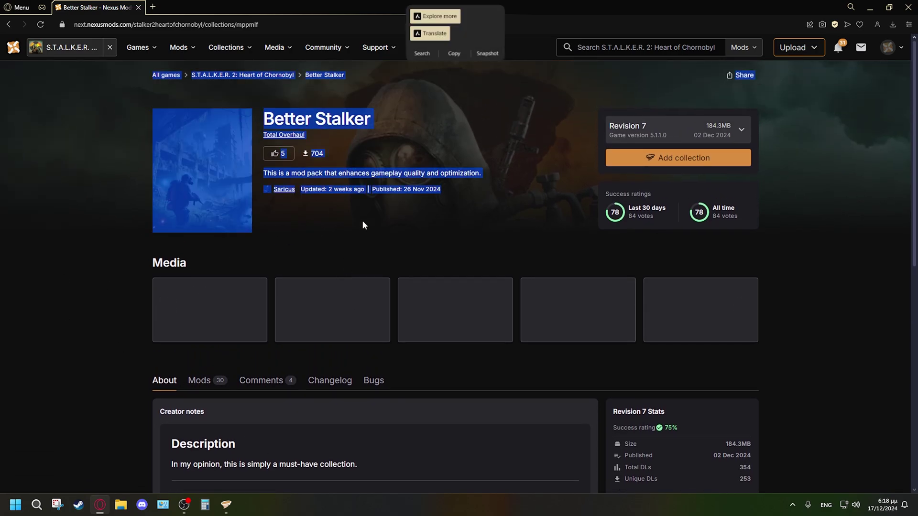
click(377, 234)
scroll(246, 263, down, 3)
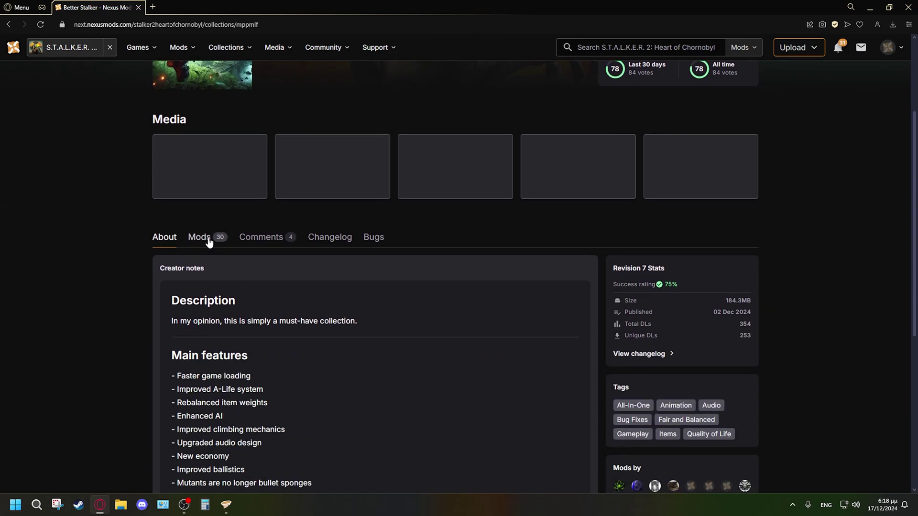
- Browse the collection's 30 included mods, then return to its About notes
click(209, 239)
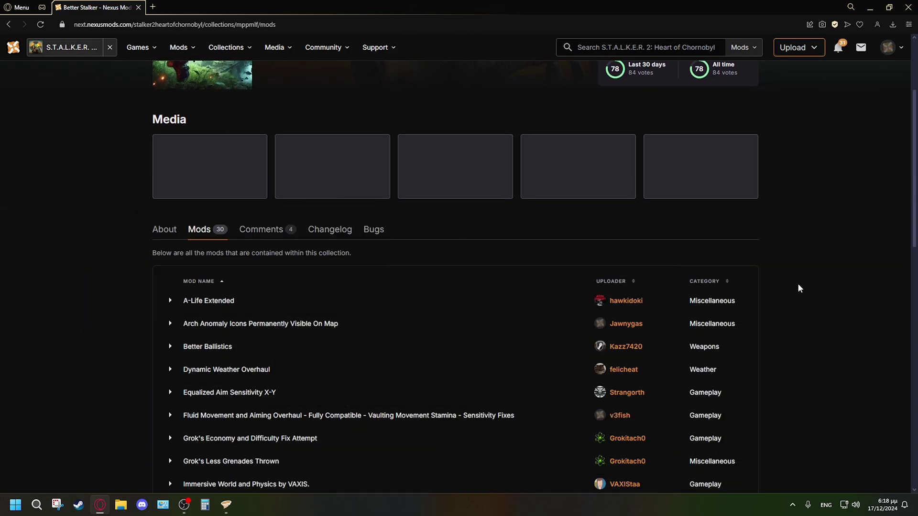
scroll(784, 306, down, 6)
scroll(775, 334, down, 6)
scroll(784, 370, up, 6)
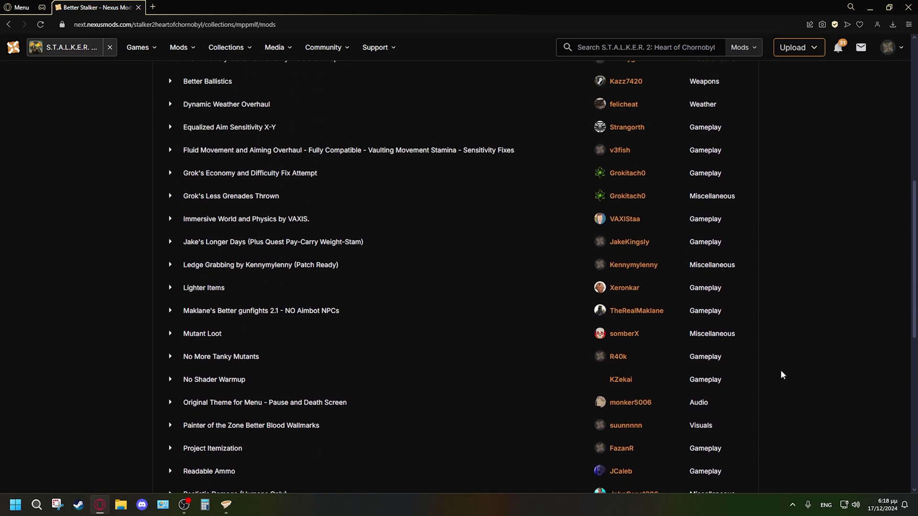
scroll(782, 374, up, 6)
scroll(756, 361, down, 1)
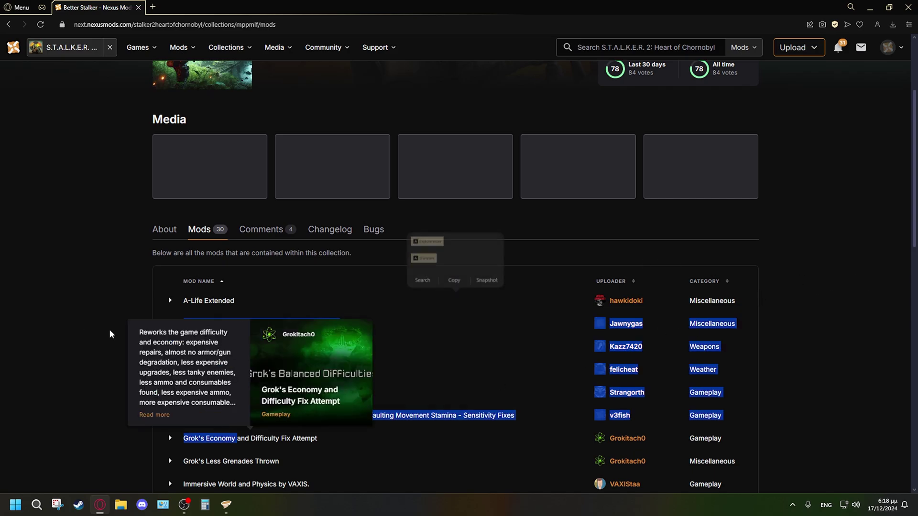
scroll(154, 329, up, 2)
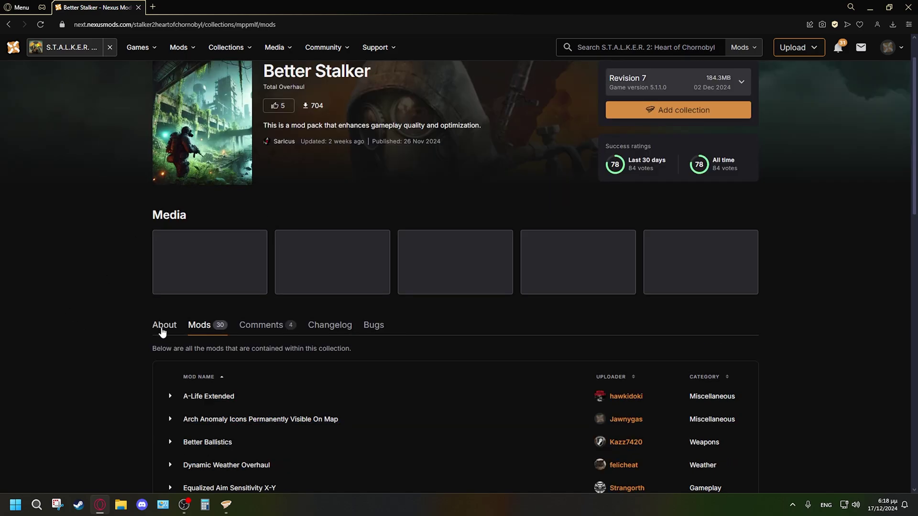
click(155, 327)
scroll(172, 153, down, 5)
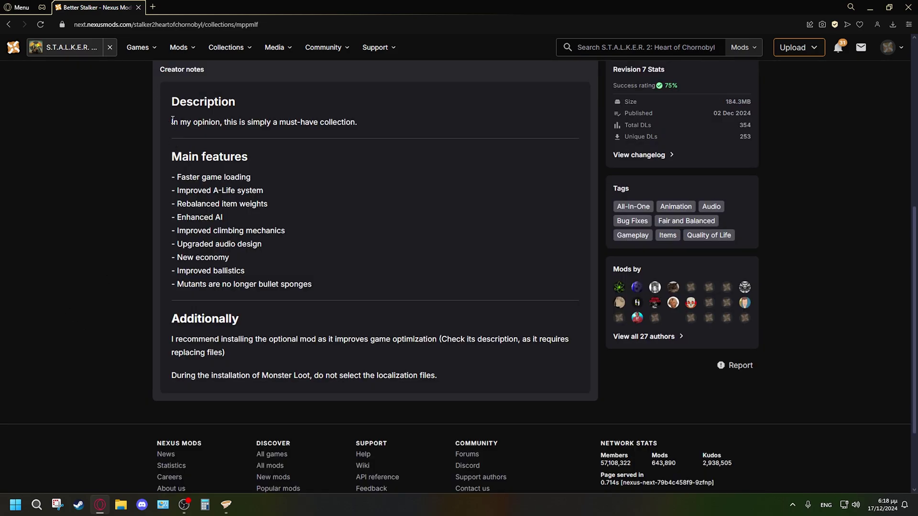
drag(170, 100, 306, 248)
click(306, 248)
drag(168, 157, 315, 287)
click(328, 286)
drag(178, 321, 430, 373)
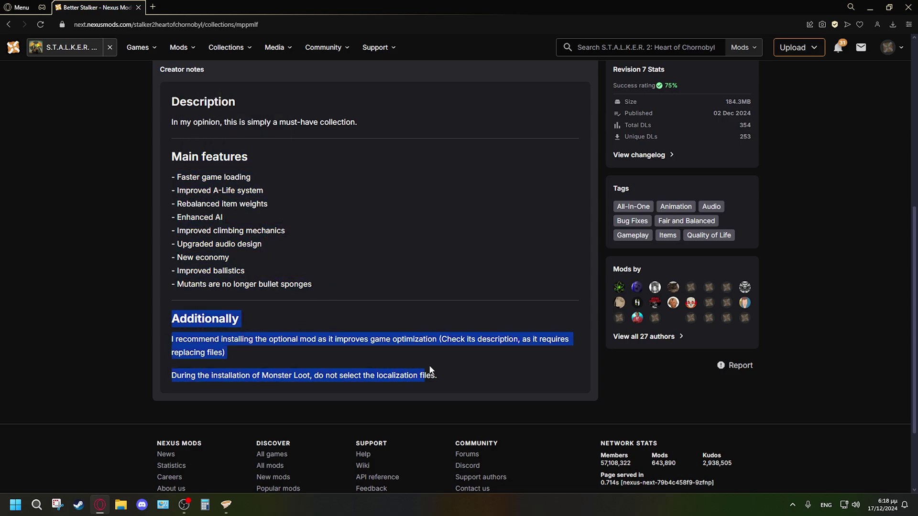
click(164, 349)
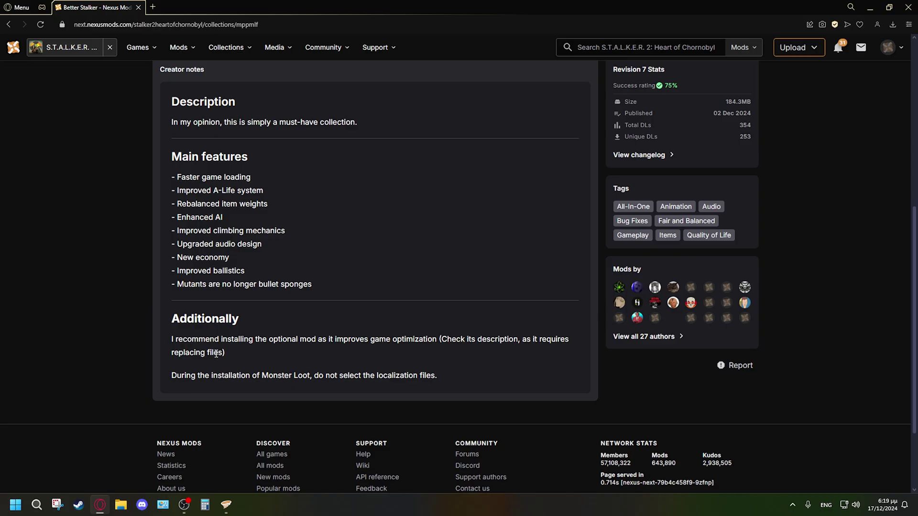
drag(224, 353, 169, 347)
drag(223, 354, 354, 297)
drag(439, 340, 225, 355)
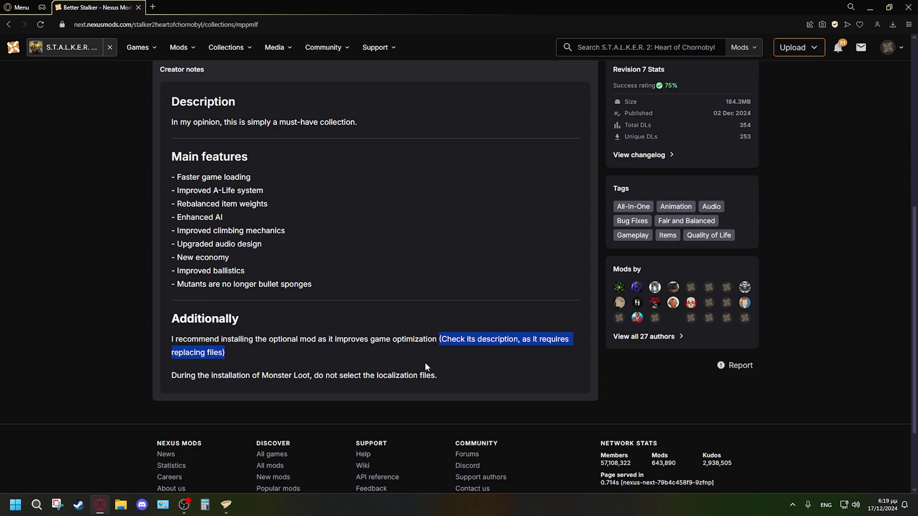
scroll(434, 361, up, 7)
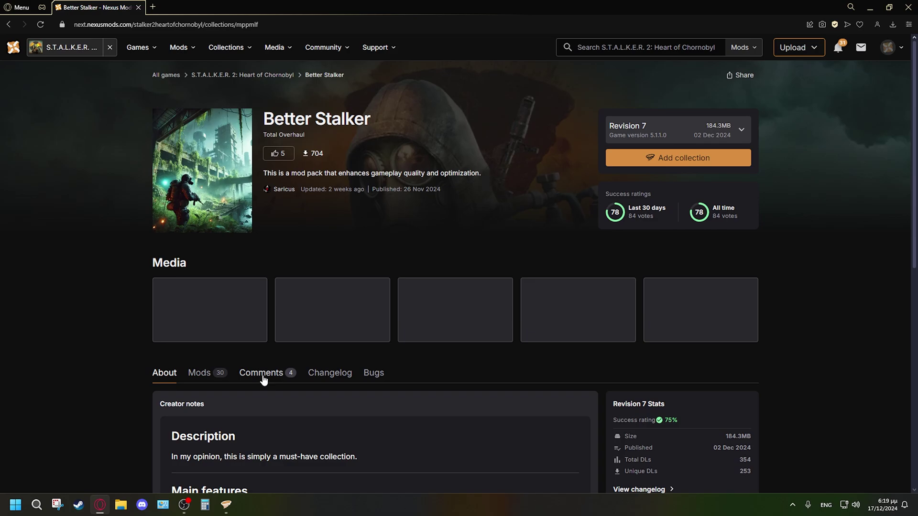
- Switch to Vortex and review the existing mod profiles before returning to Games
click(226, 504)
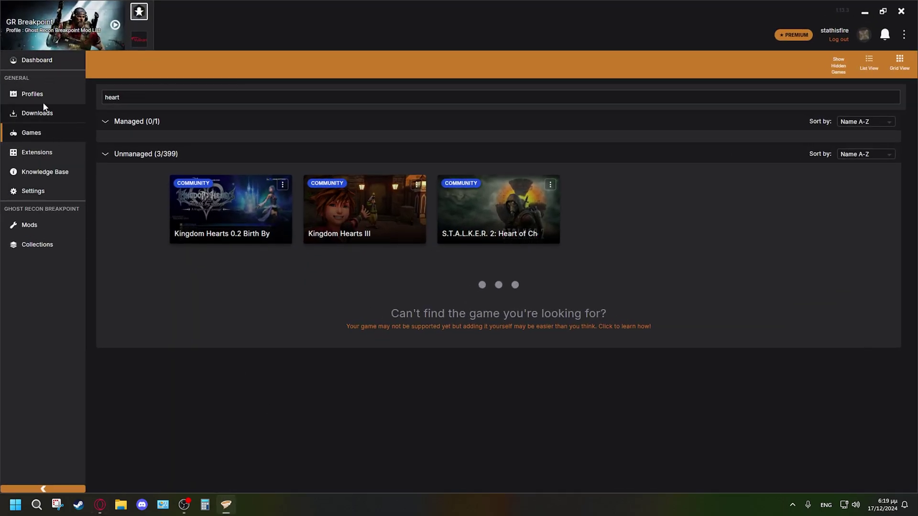
click(18, 96)
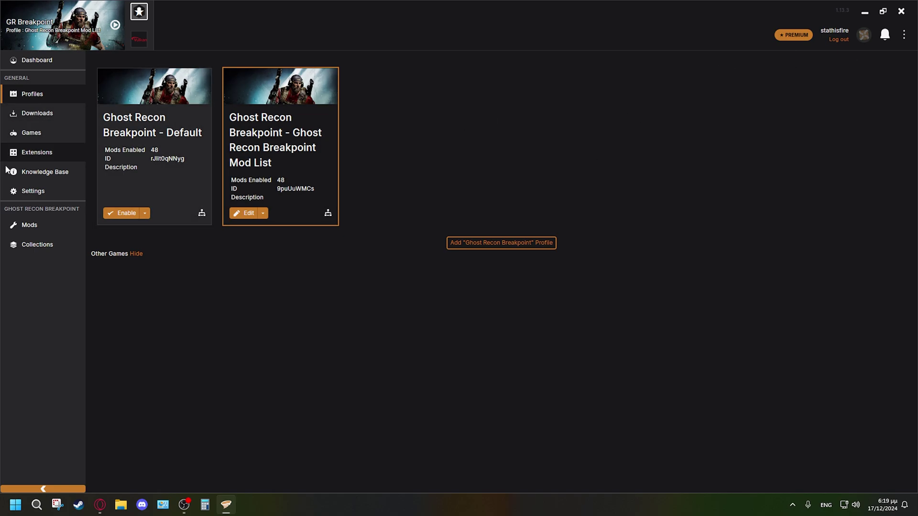
click(35, 134)
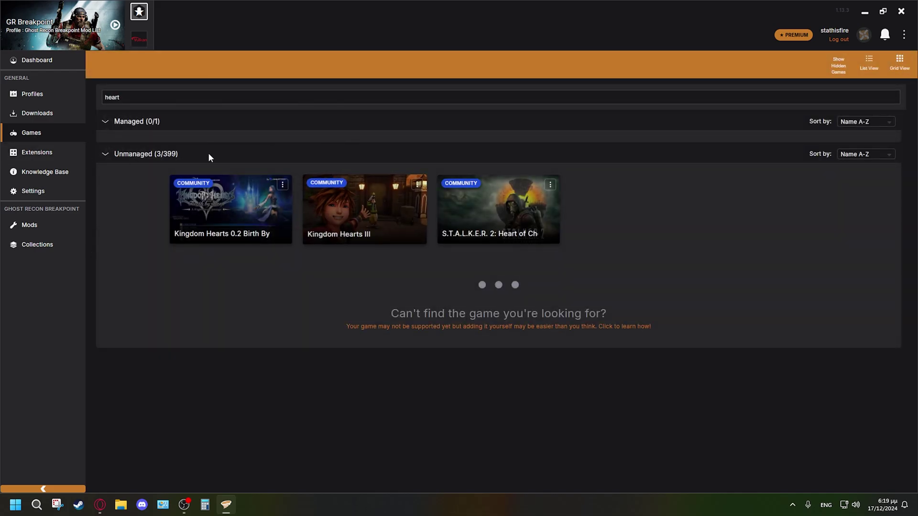
- Search the games list for 'Heart' and start managing S.T.A.L.K.E.R. 2: Heart of Chornobyl
click(139, 103)
key(ctrl+a)
key(BackSpace)
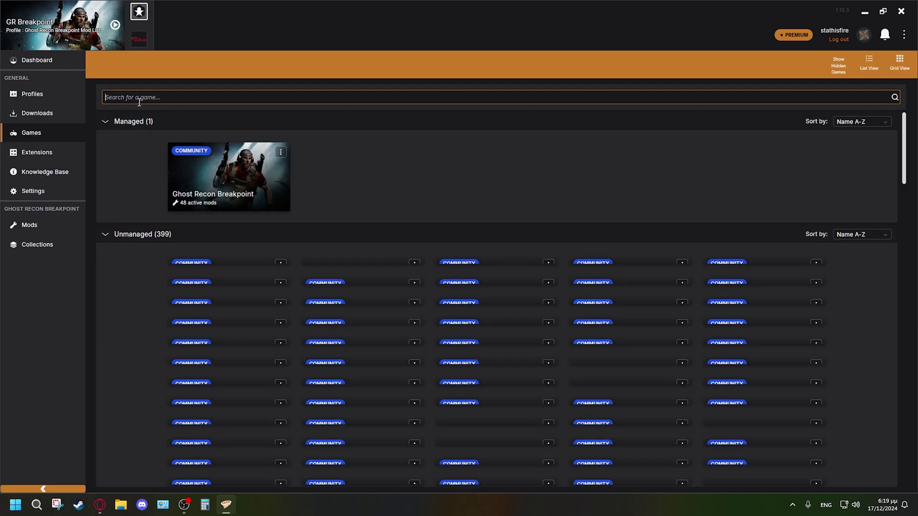
text(Cyber)
key(ctrl+a)
key(BackSpace)
text(Skyrim)
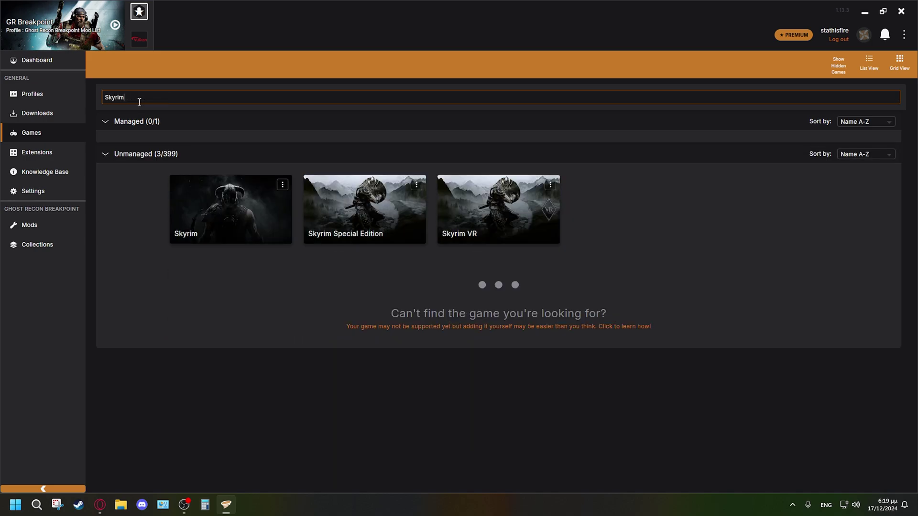
key(ctrl+a)
key(BackSpace)
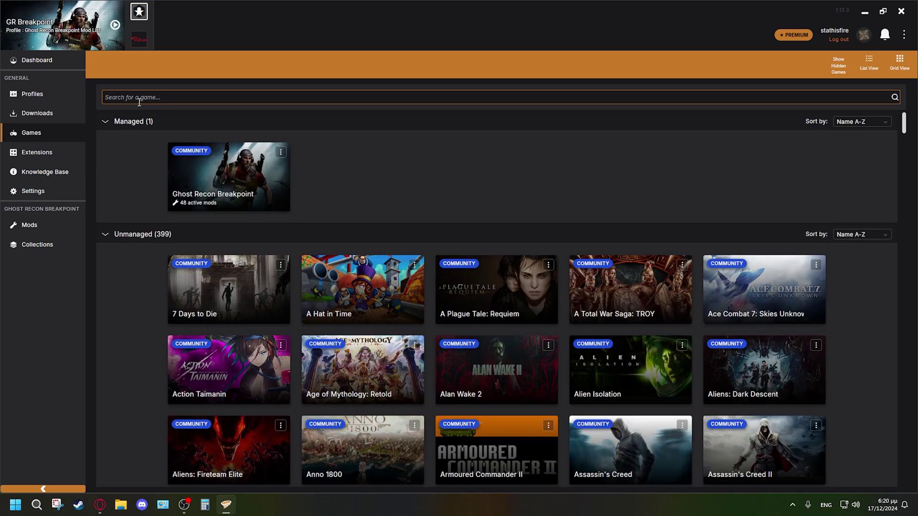
text(Heart)
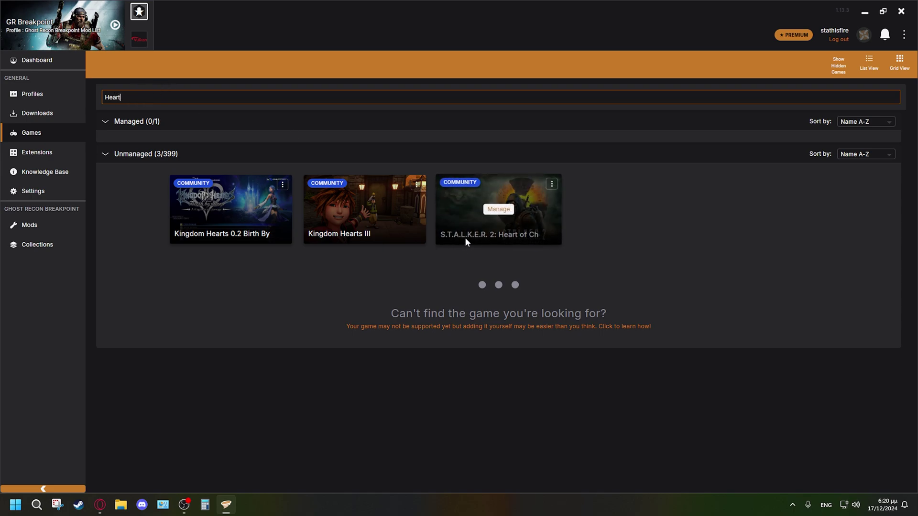
click(499, 209)
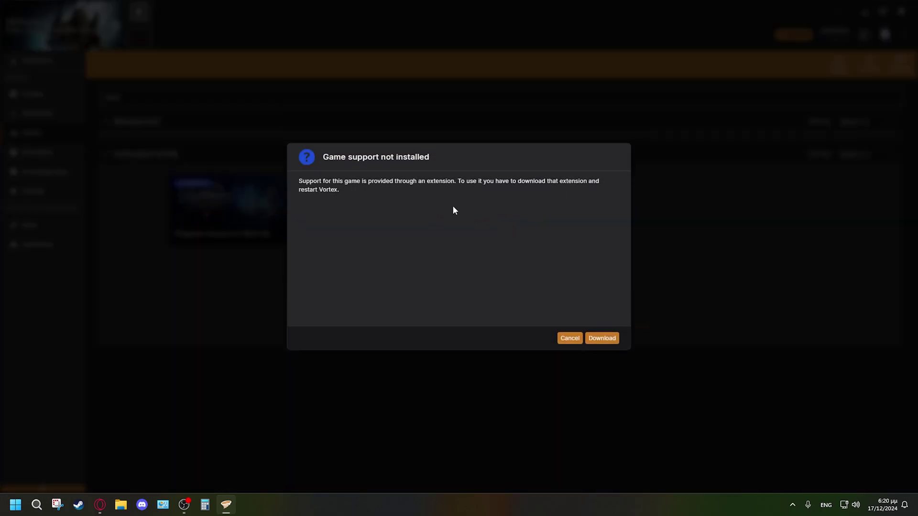
- Download the missing S.T.A.L.K.E.R. 2 game support extension
click(603, 339)
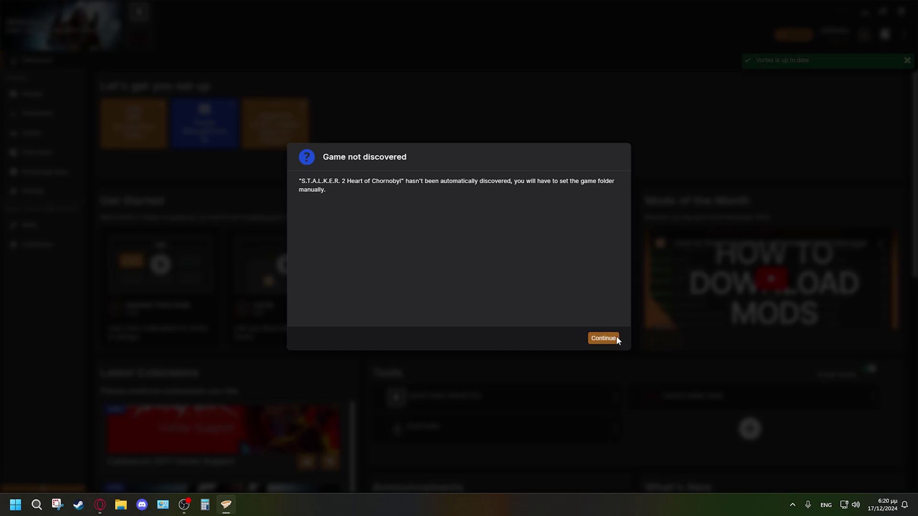
- Set the game folder to steamapps\common\S.T.A.L.K.E.R. 2 Heart of Chornobyl, with Steam as store
click(601, 337)
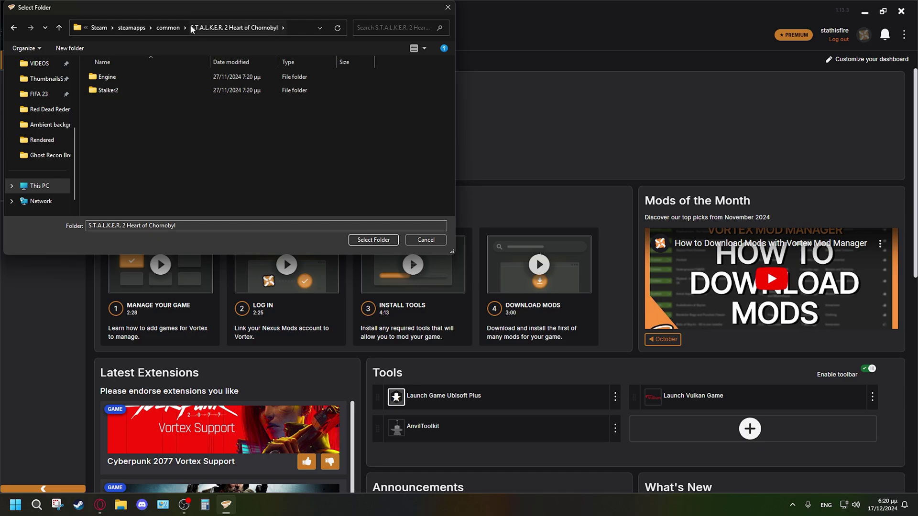
click(168, 28)
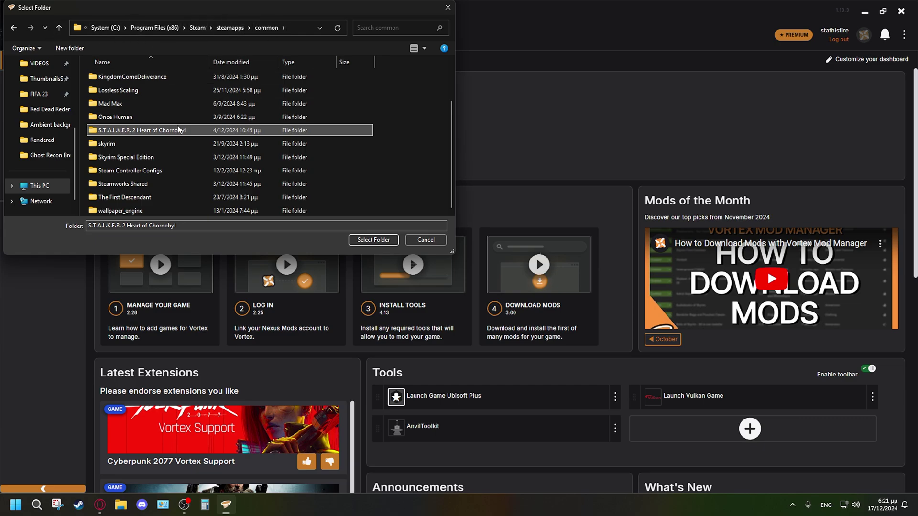
click(384, 244)
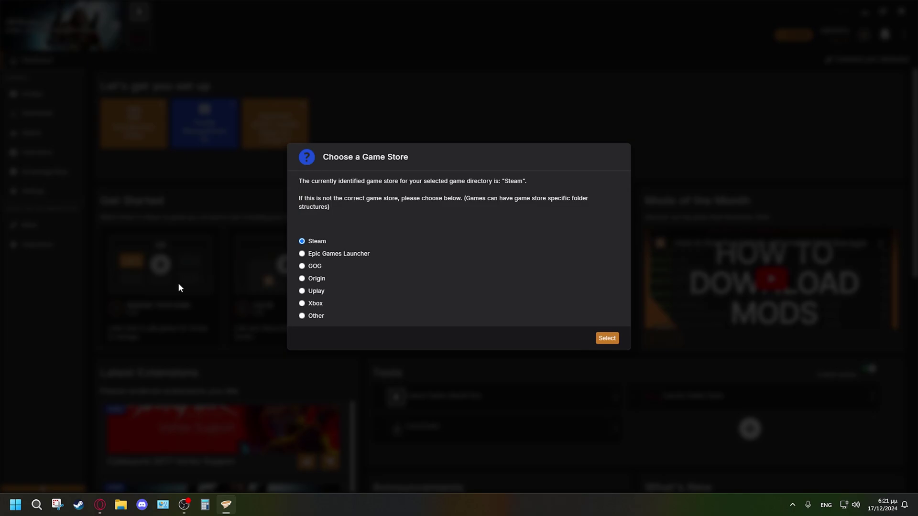
click(607, 339)
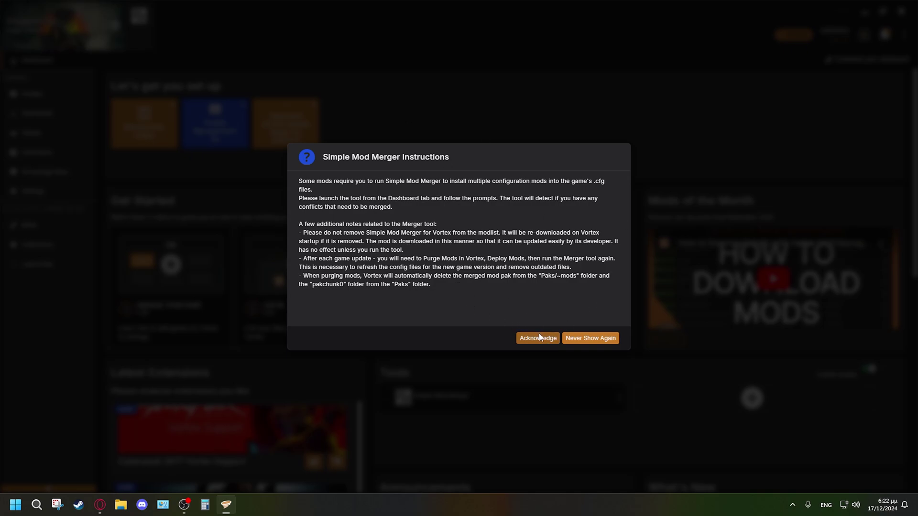
- Acknowledge the Simple Mod Merger notes, check the Mods list, then return to the collection page
click(528, 339)
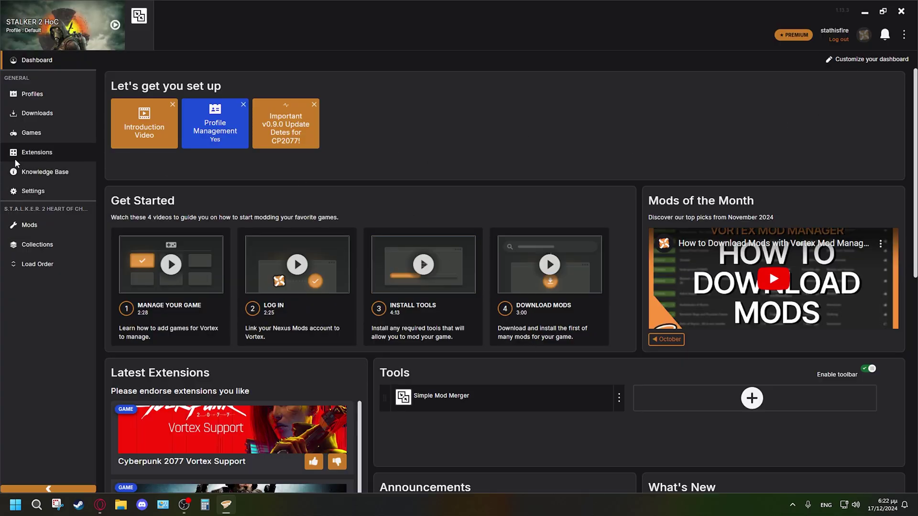
click(29, 225)
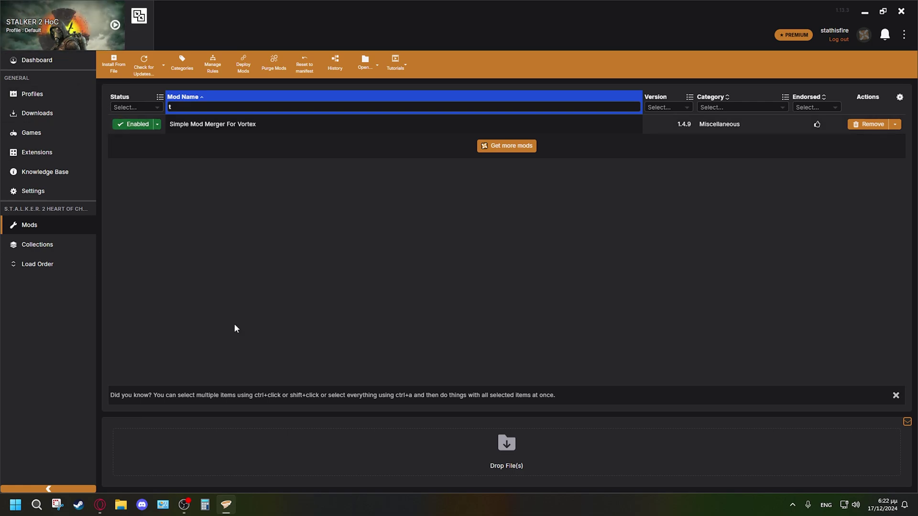
click(100, 504)
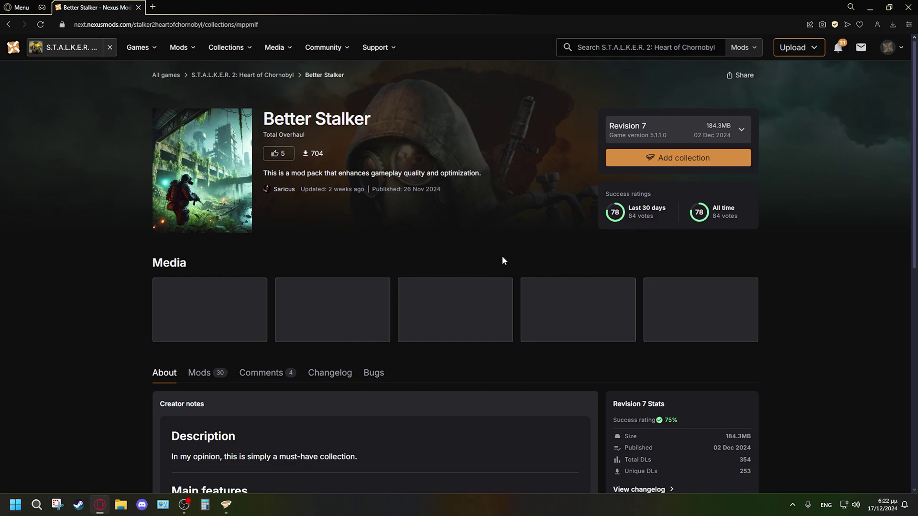
- Add Better Stalker on Nexus Mods and let the browser open it in Vortex
click(682, 158)
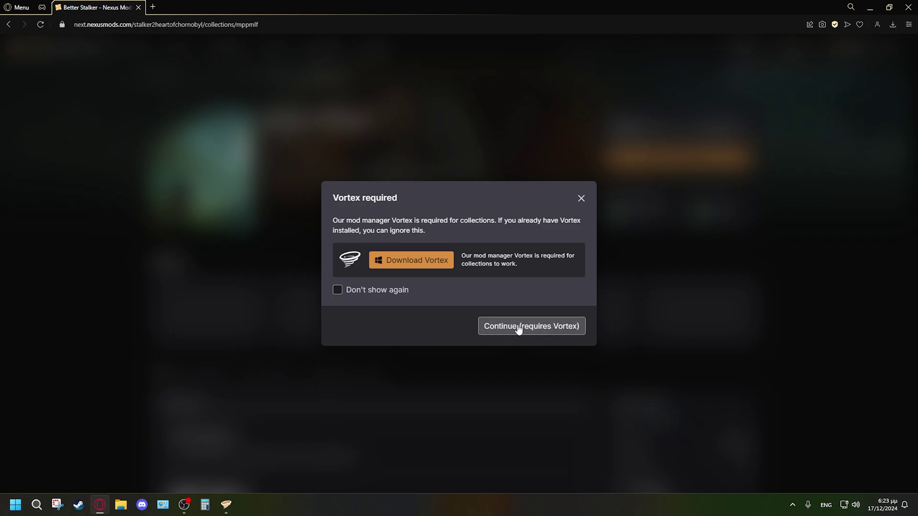
click(533, 328)
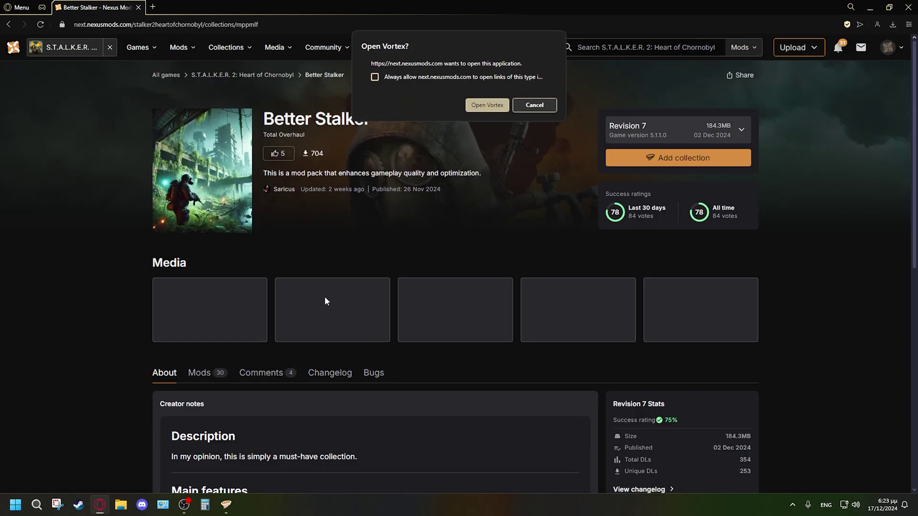
click(478, 109)
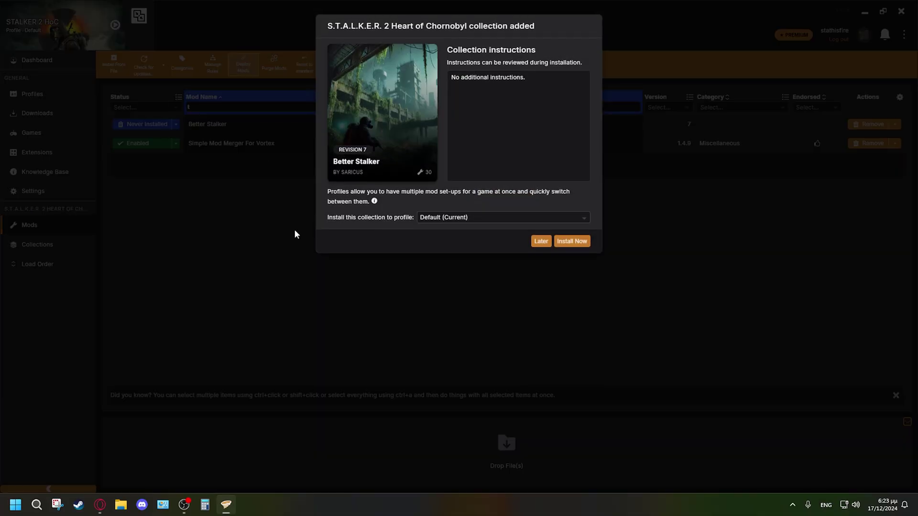
- Install Better Stalker into a newly created profile and switch to that profile
click(480, 220)
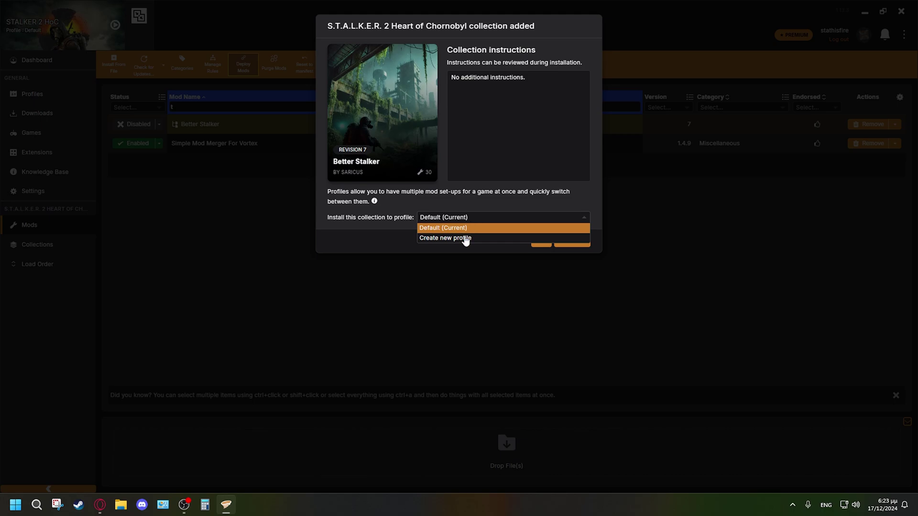
click(466, 239)
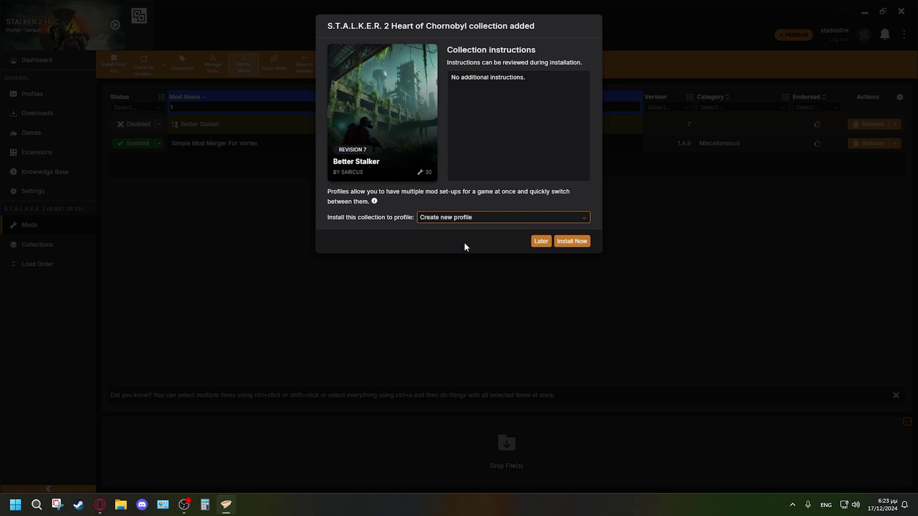
click(460, 219)
click(448, 237)
click(569, 242)
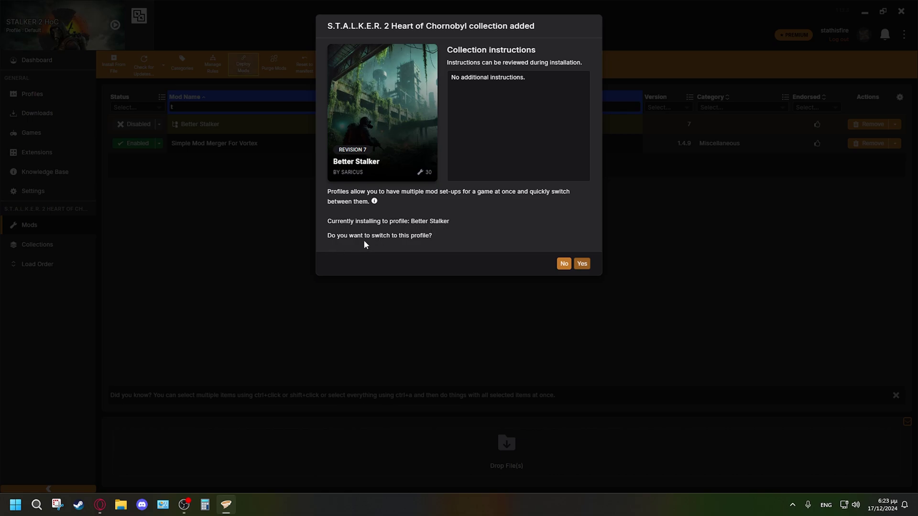
click(582, 264)
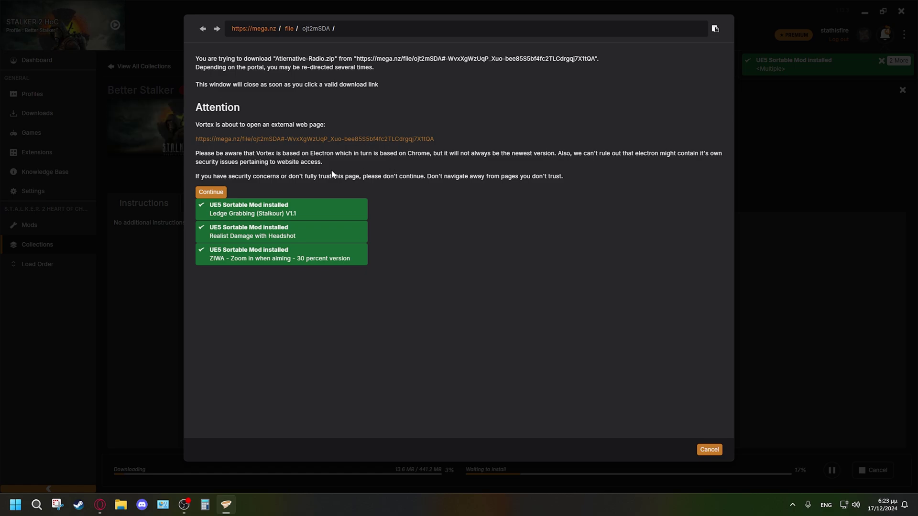
- Continue past the Attention page and start the 286.7 MB Alternative-Radio download from MEGA
click(216, 196)
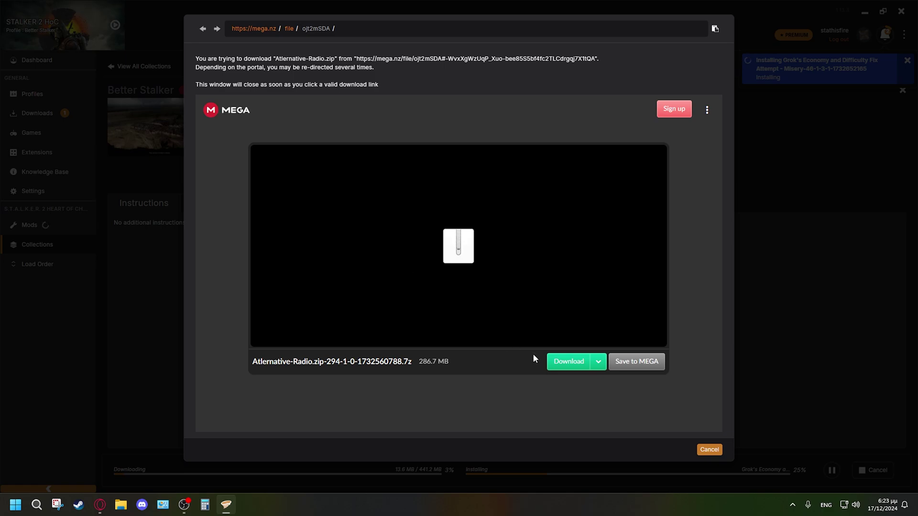
click(565, 368)
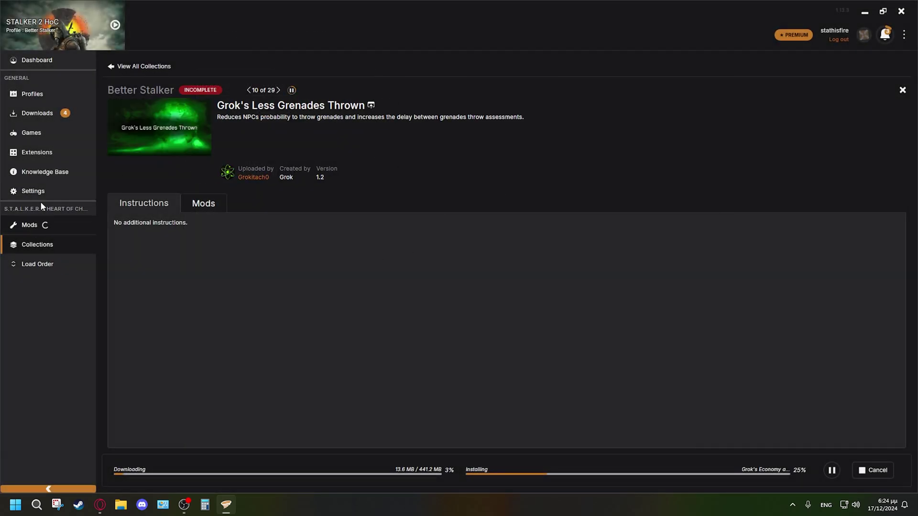
- Review the finished downloads, then watch Grok's Economy and Difficulty Fix Attempt install and enable in the mods list
click(37, 113)
scroll(661, 319, down, 15)
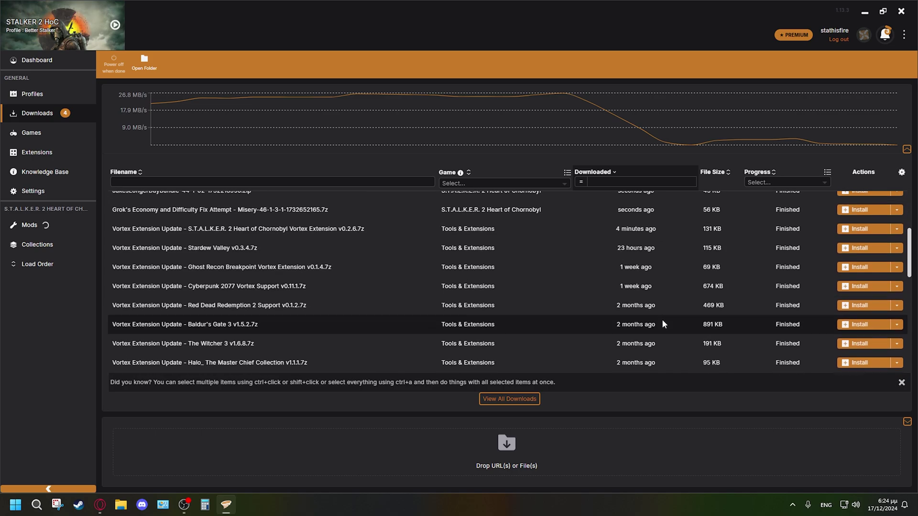
scroll(662, 320, up, 15)
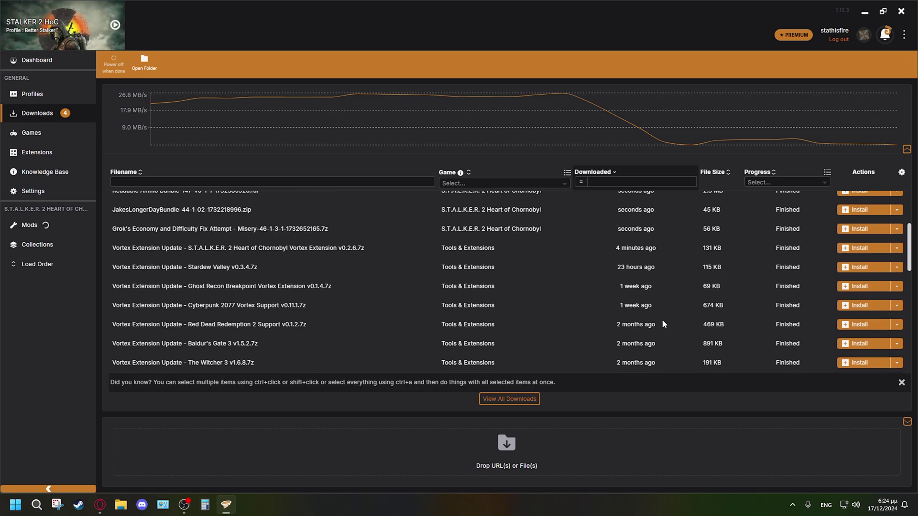
click(30, 225)
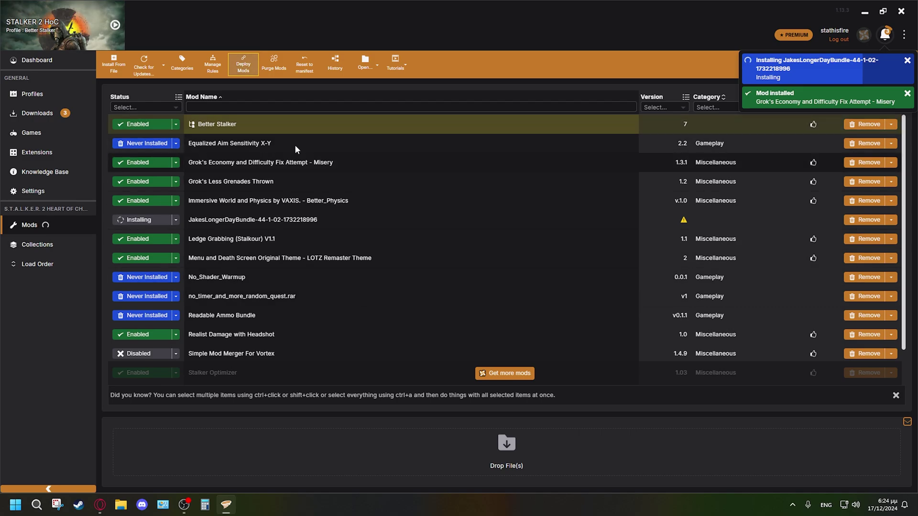
scroll(273, 263, down, 1)
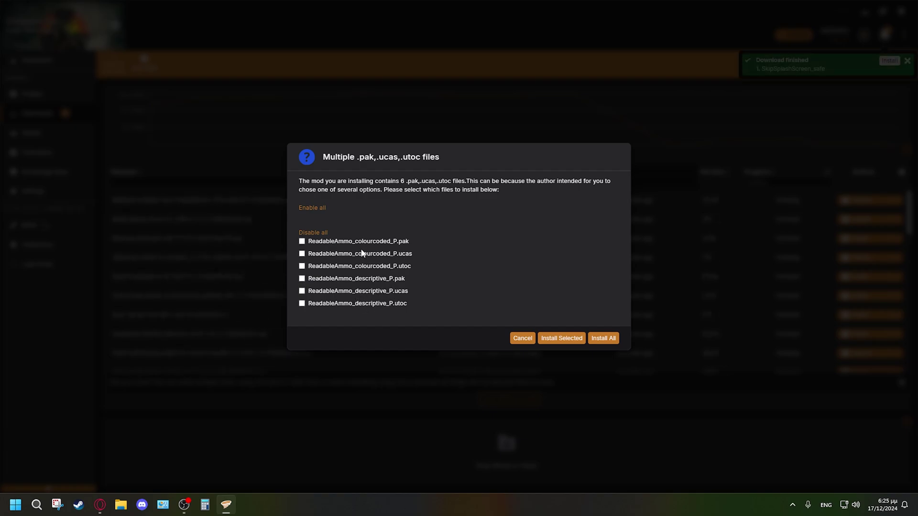
- Install only the descriptive ReadableAmmo pak files, and finish Painter of the Zone with Default blood decal size
click(302, 279)
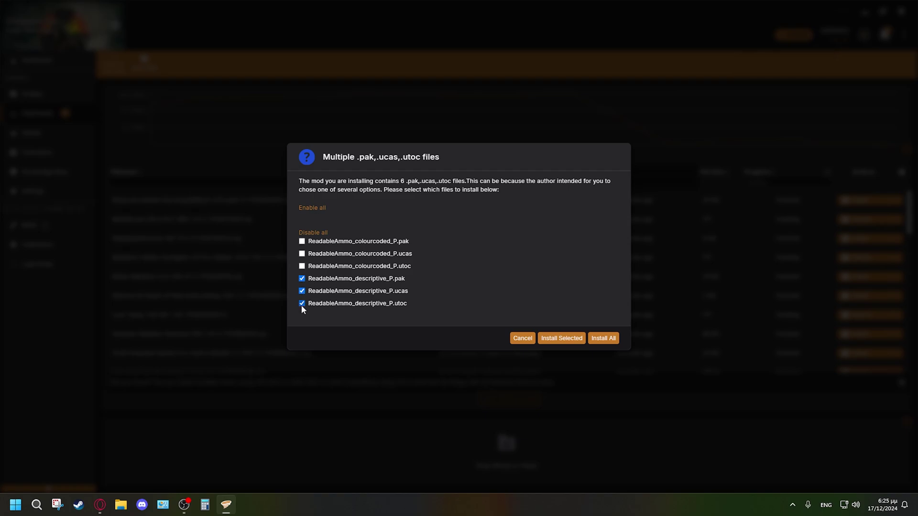
click(563, 339)
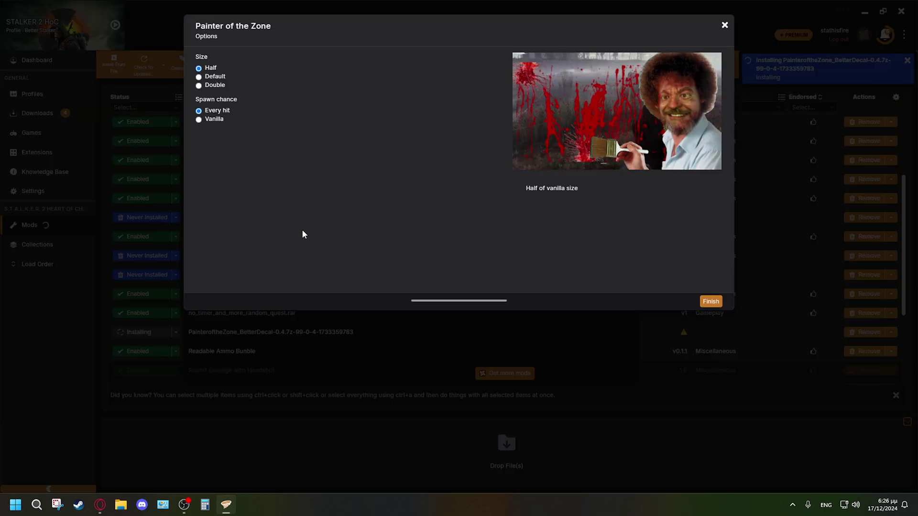
click(199, 76)
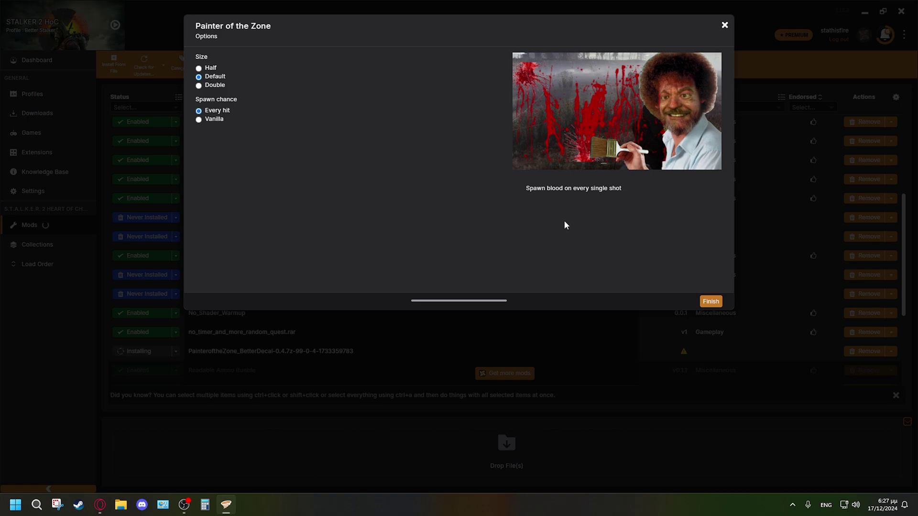
click(711, 302)
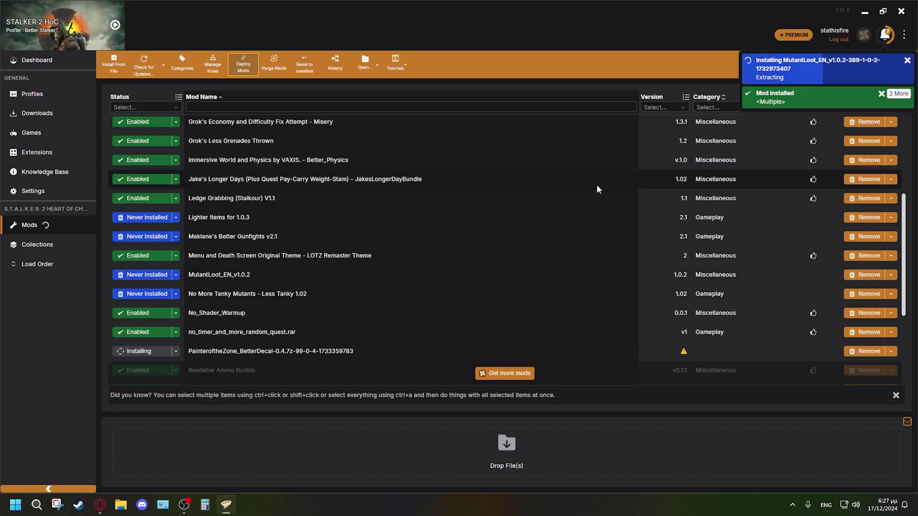